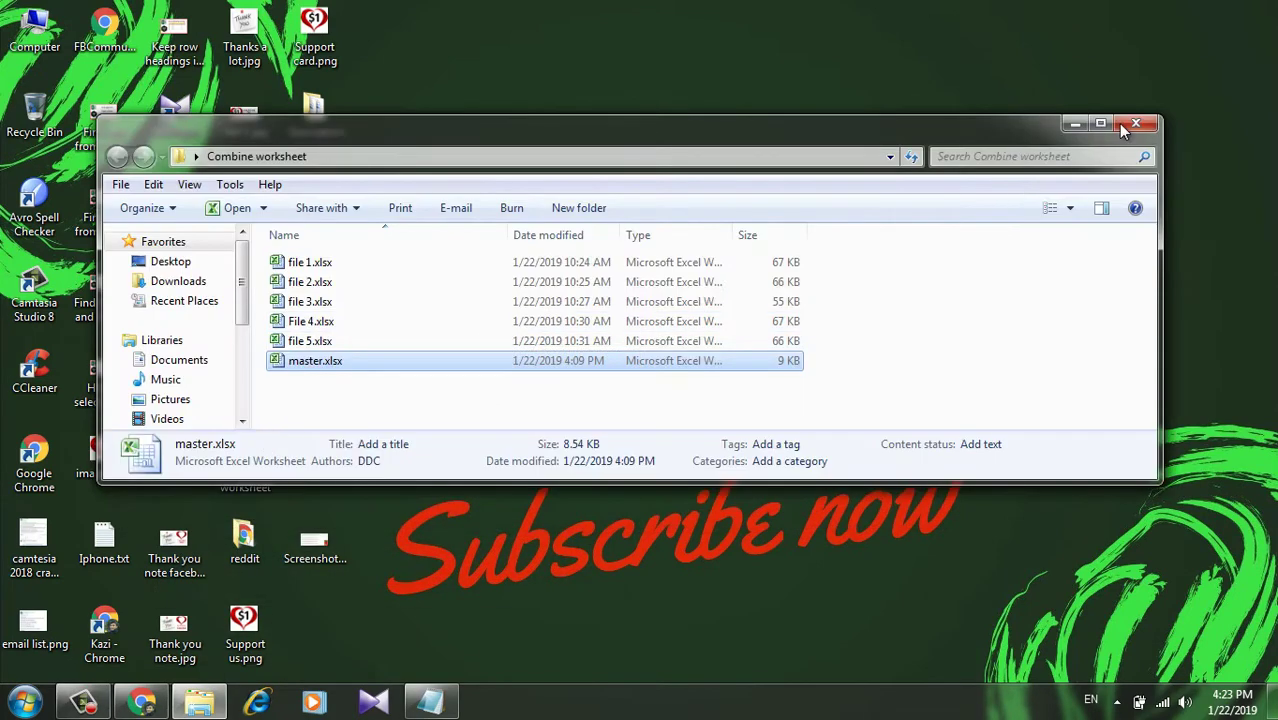
Maximize the folder and open file 5, File 4, file 3, file 2 and file 1 in Excel.
click(1092, 125)
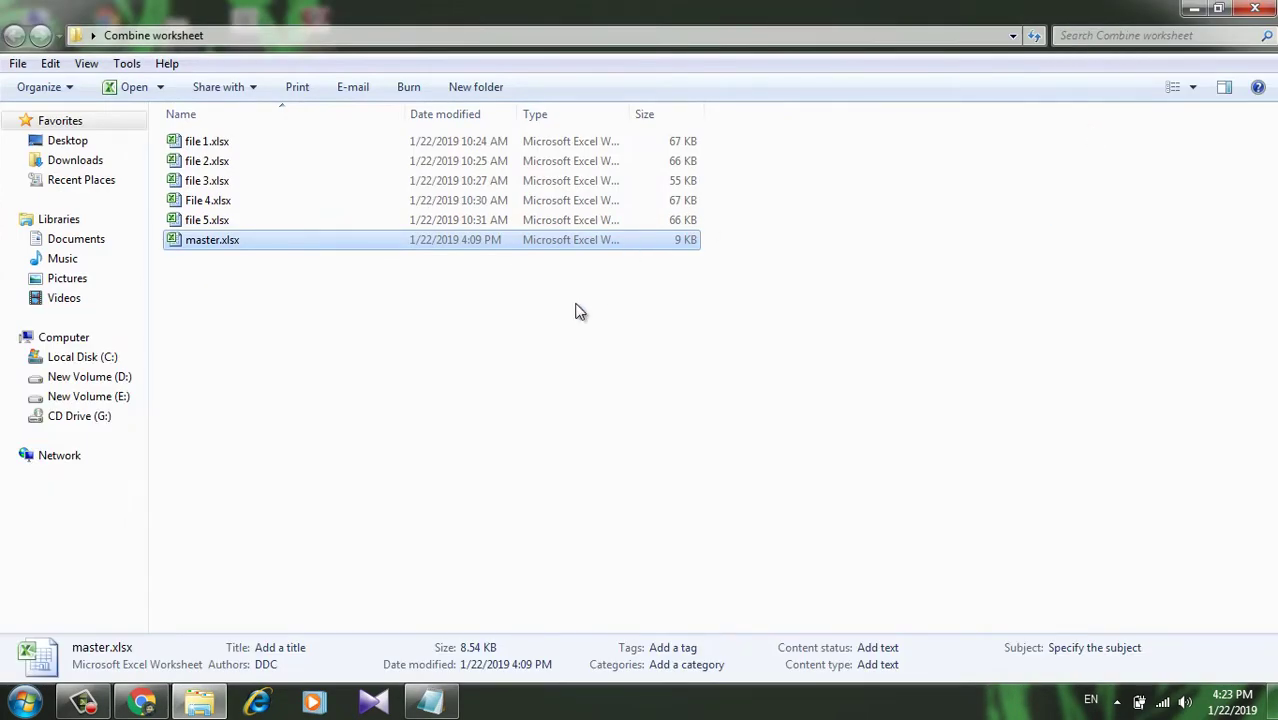
click(508, 254)
click(443, 220)
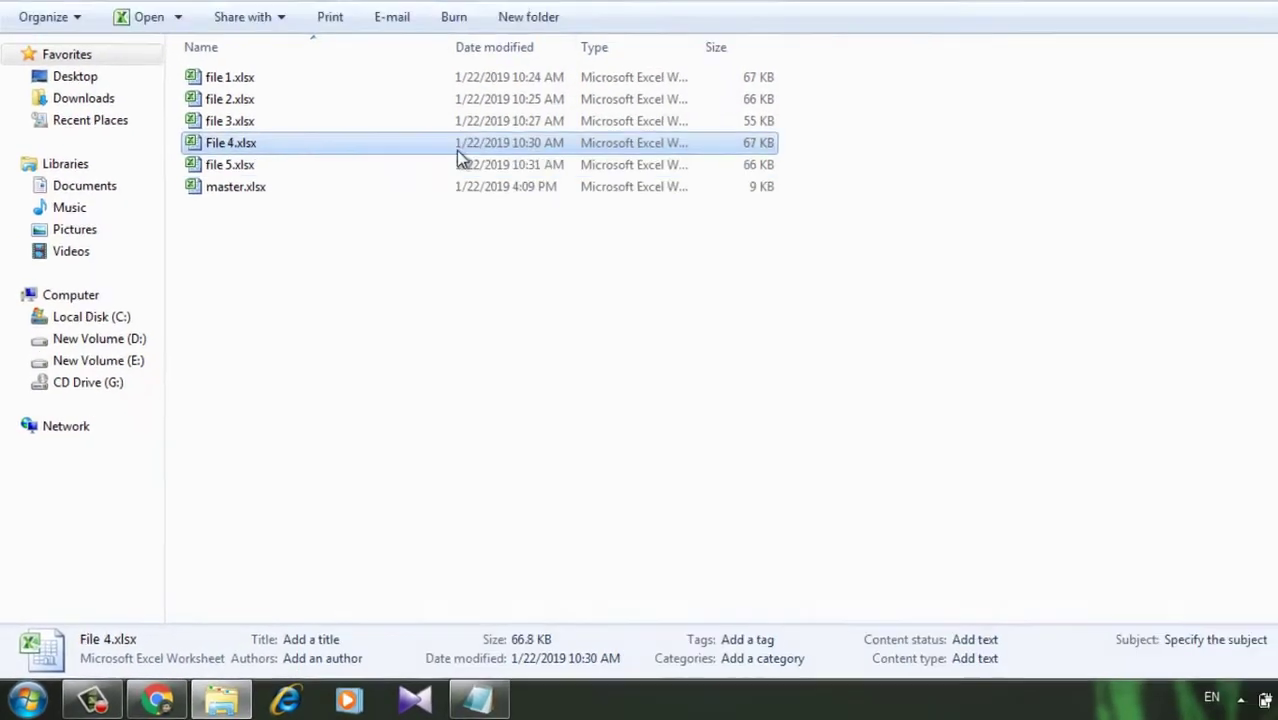
double_click(459, 151)
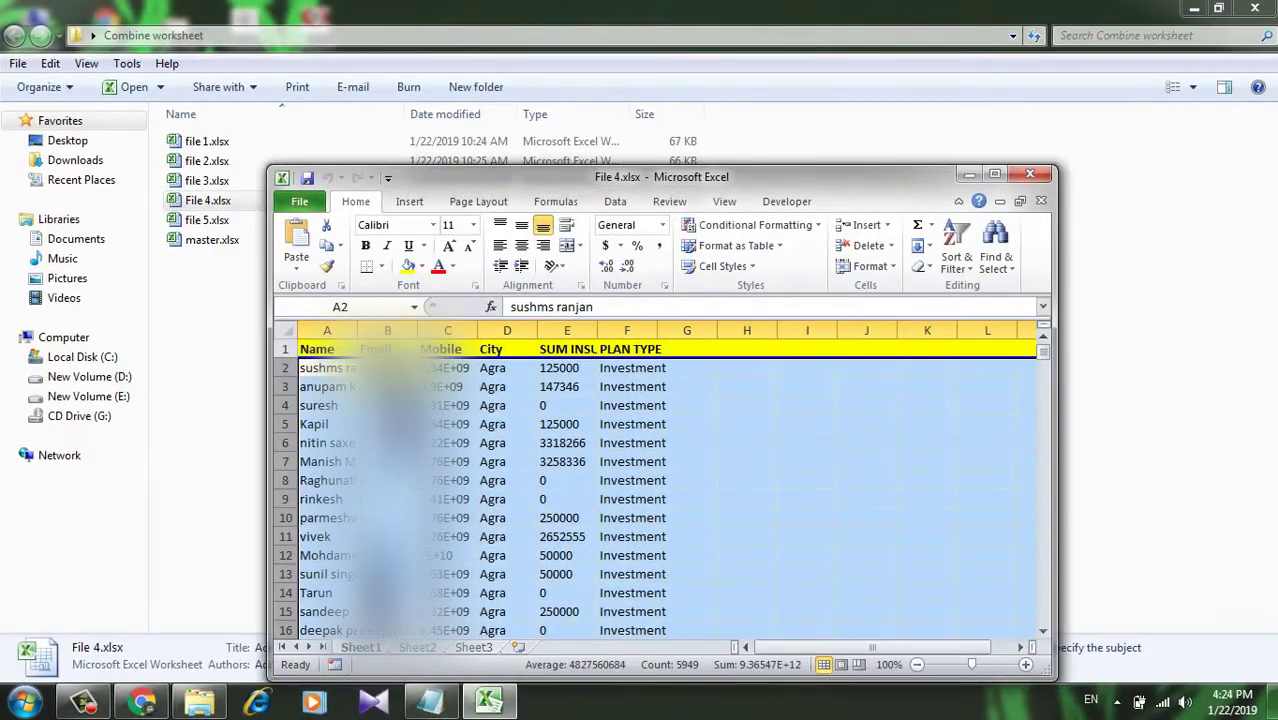
click(204, 184)
double_click(204, 182)
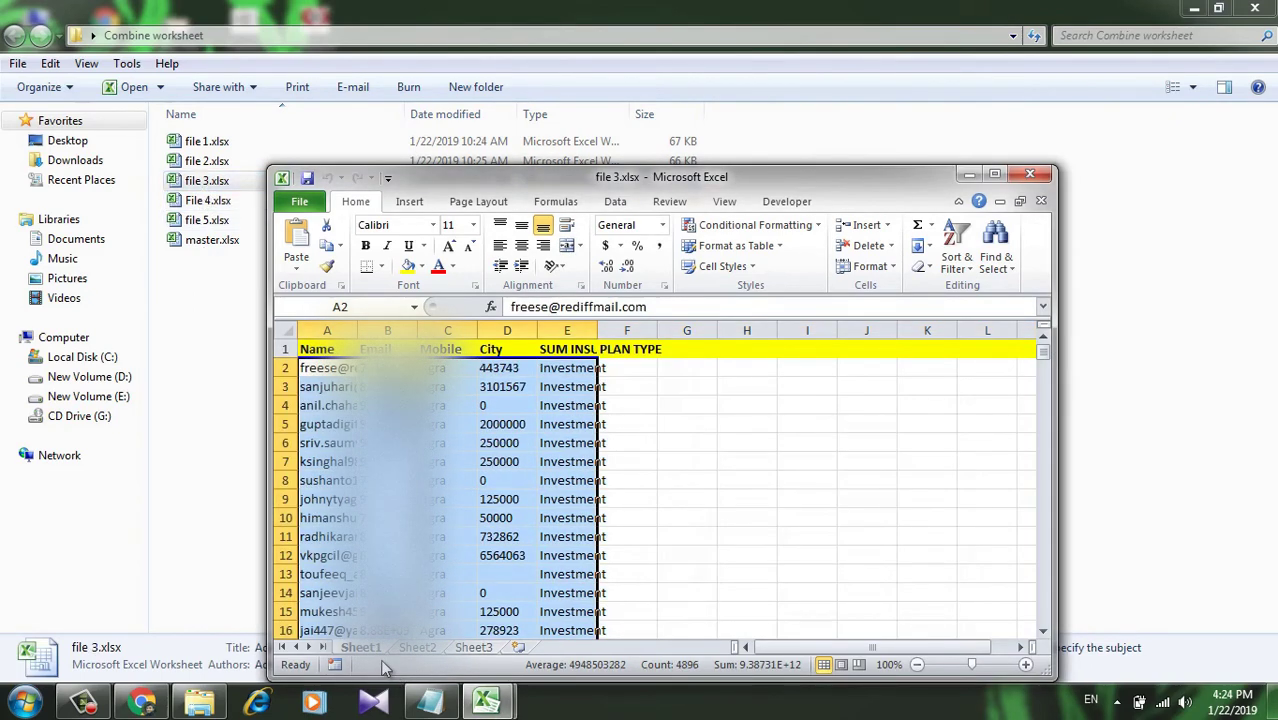
double_click(206, 161)
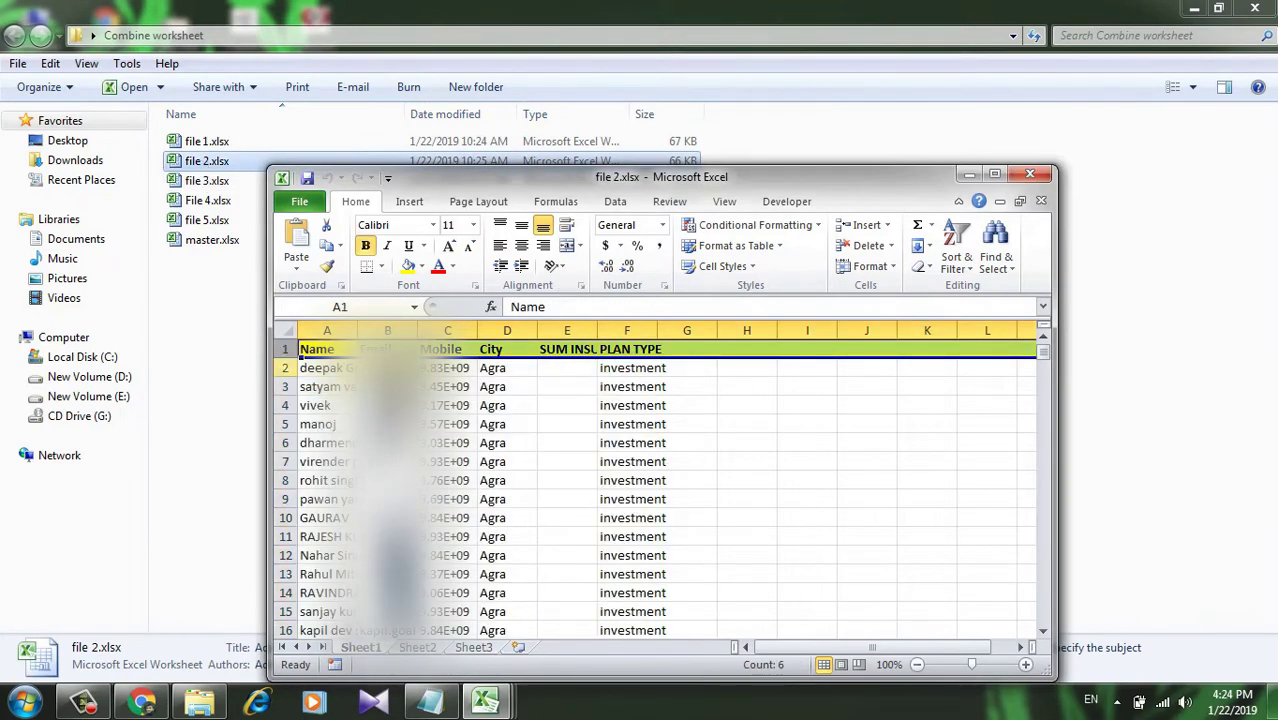
double_click(238, 140)
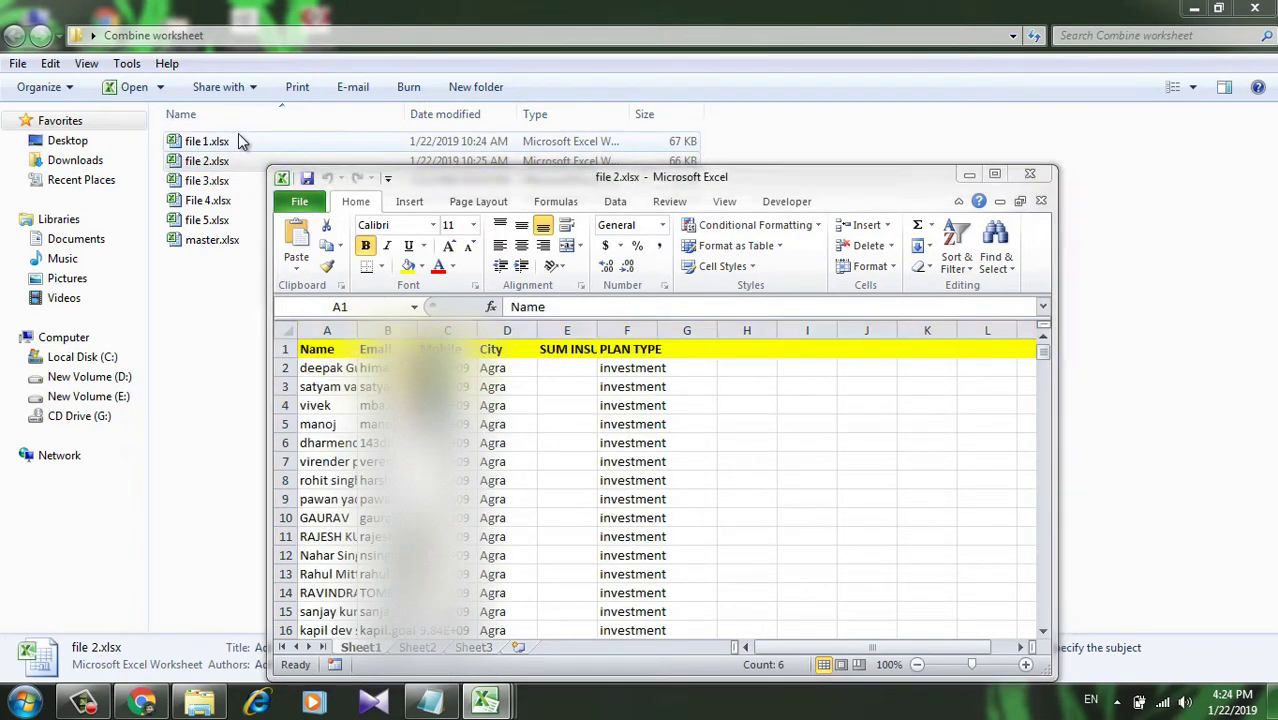
Check file 1's Sheet2 and Sheet3 for data, then return to the Sheet1 records.
click(432, 646)
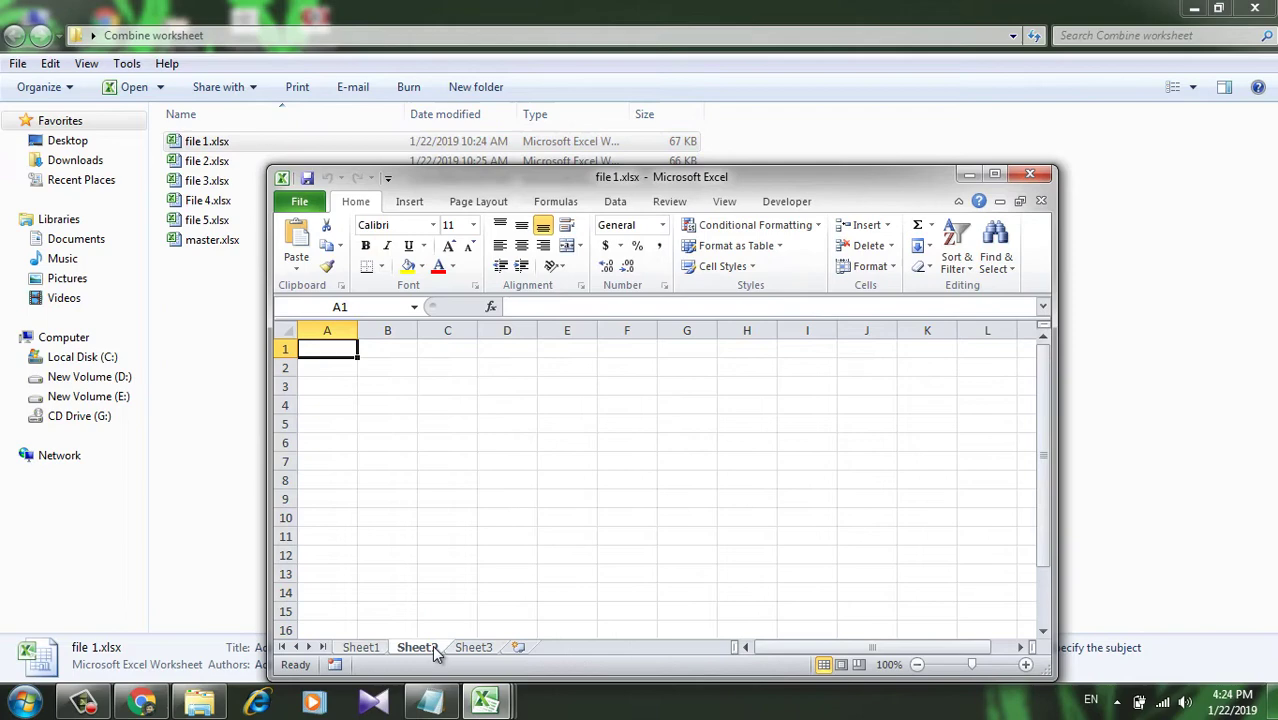
click(463, 647)
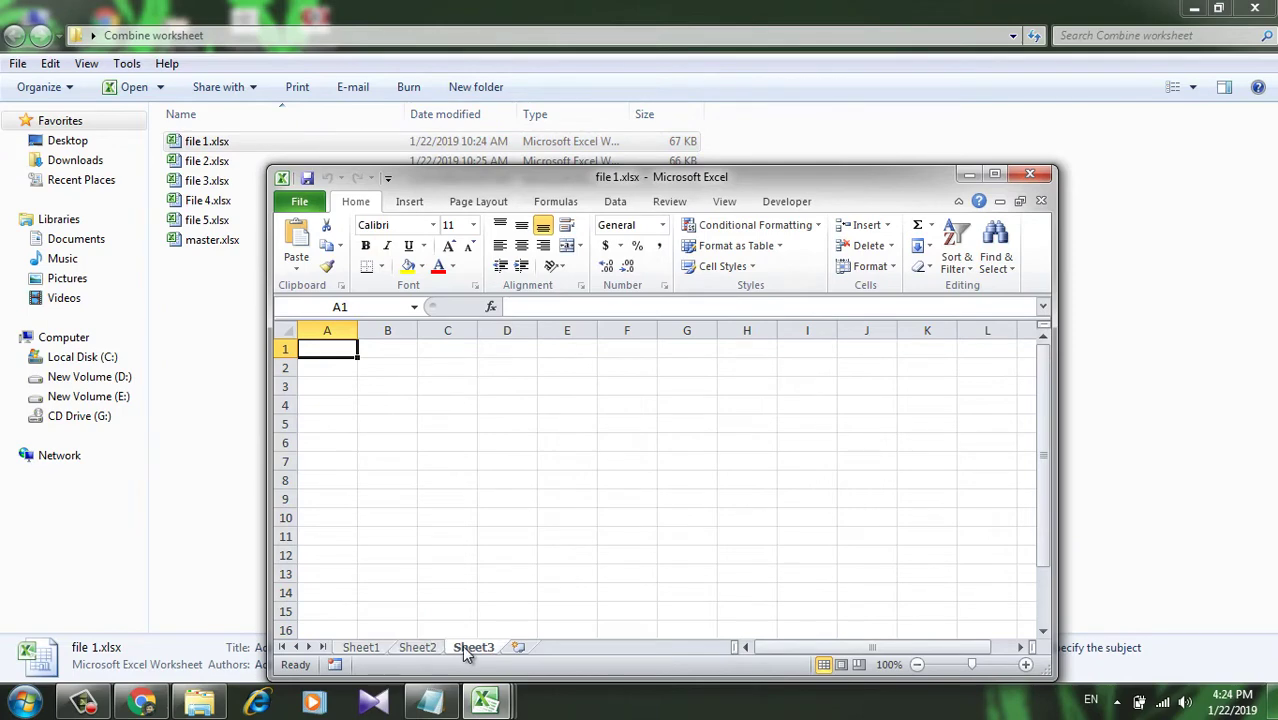
click(360, 647)
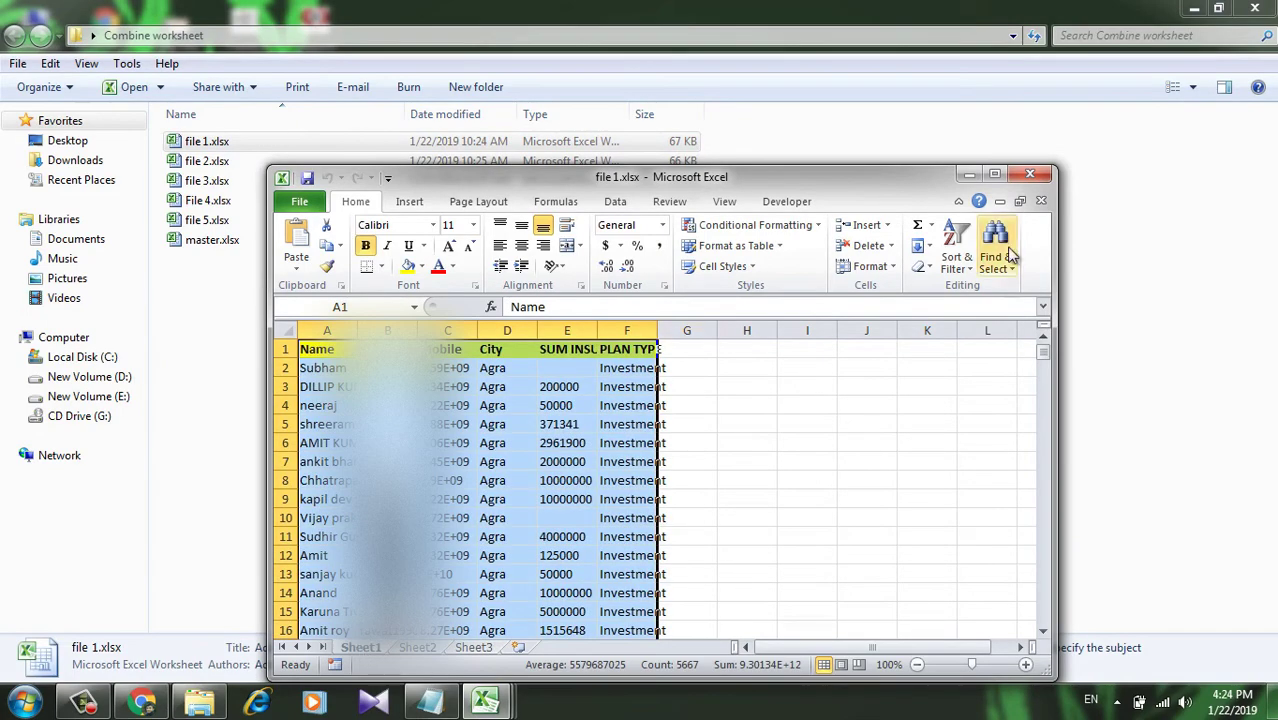
Clear the data workbook windows away and select all five data files in Explorer.
click(1030, 175)
click(1030, 176)
click(1030, 176)
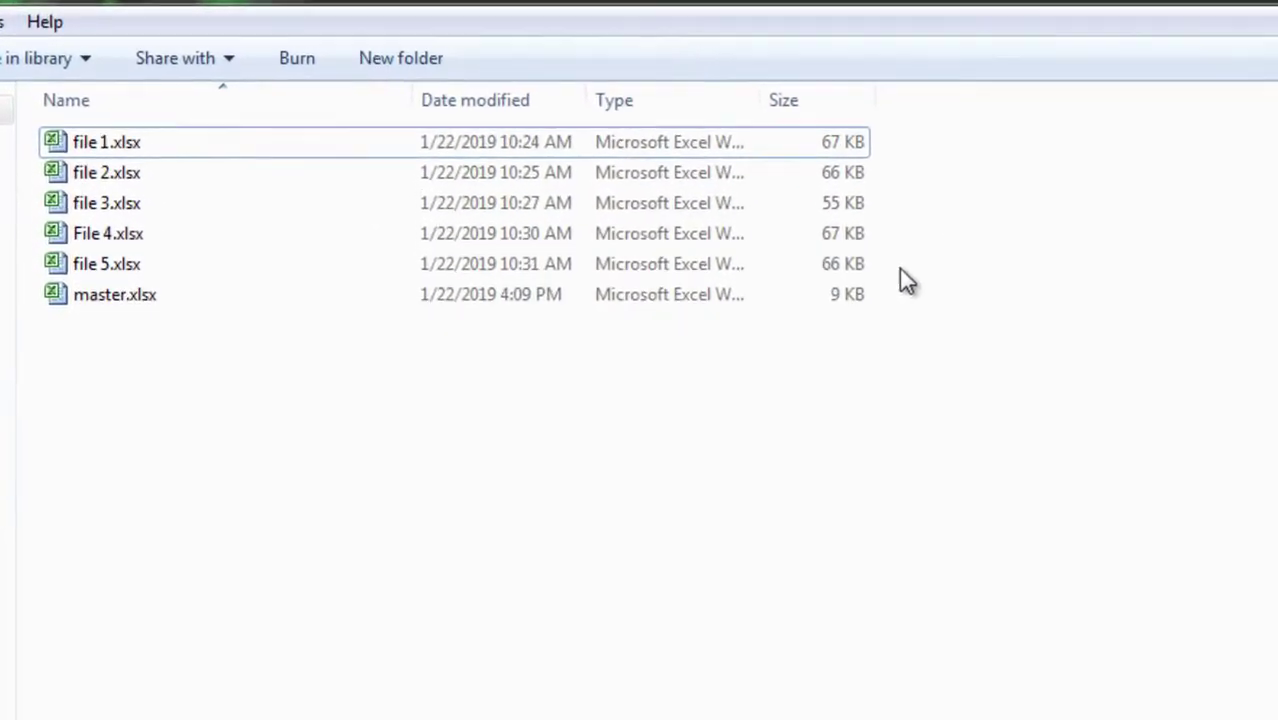
drag(732, 251, 679, 207)
drag(884, 200, 781, 125)
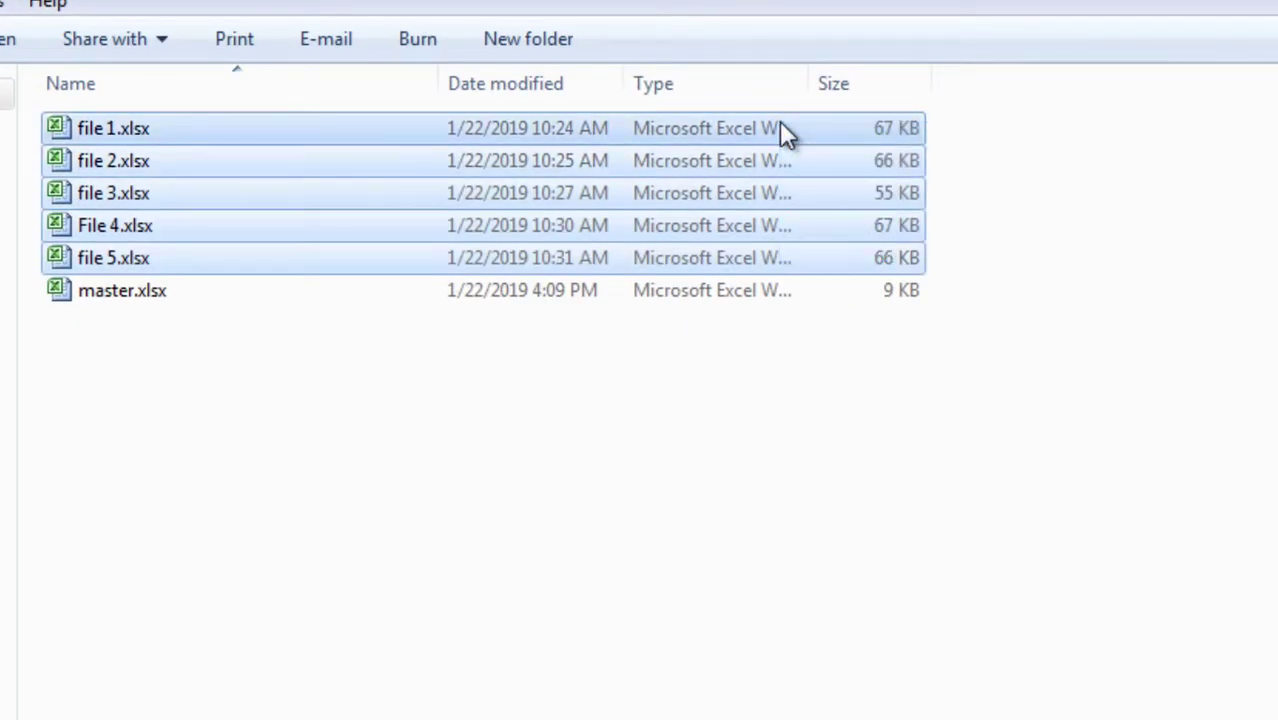
Open master.xlsx and maximize its Excel window.
double_click(626, 296)
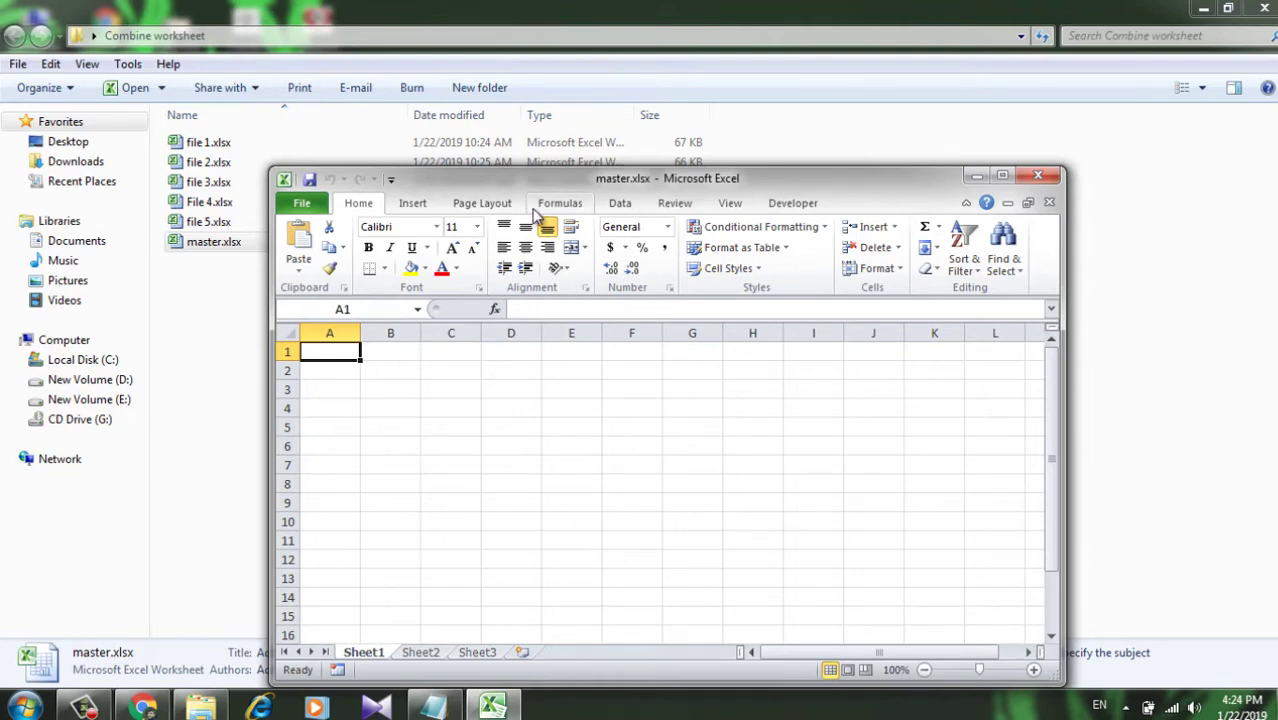
drag(530, 177, 507, 128)
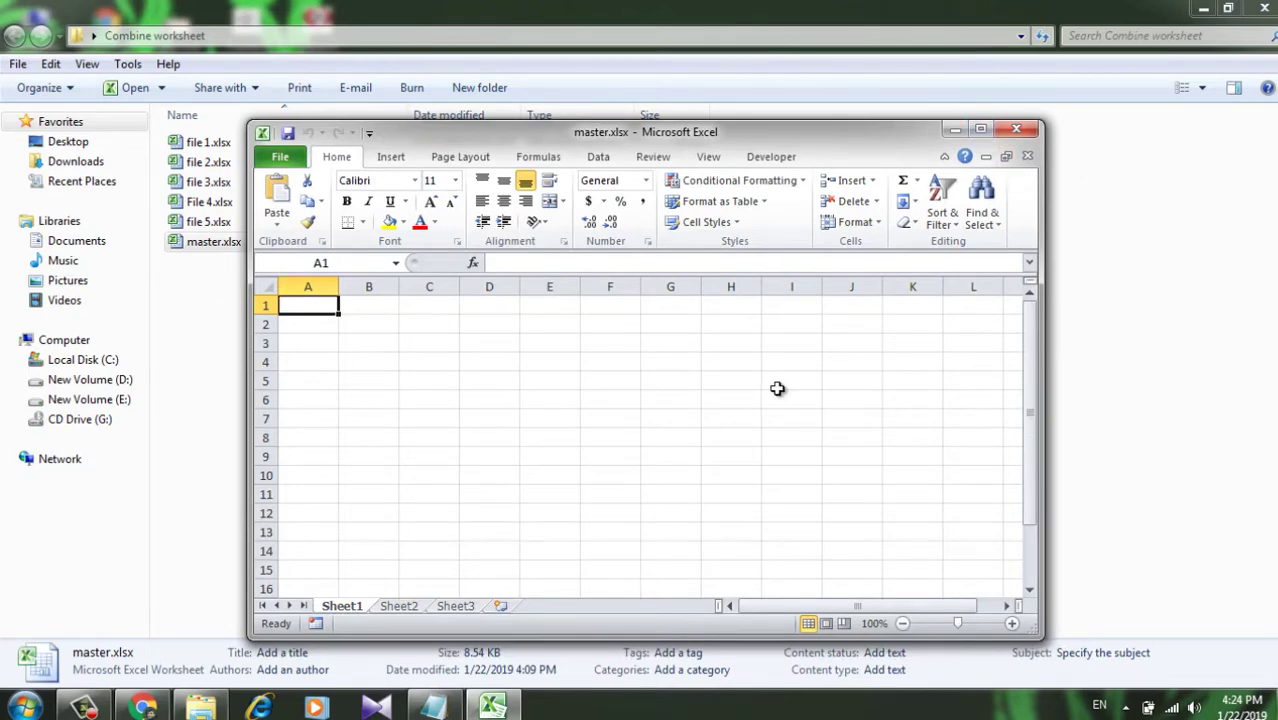
click(981, 130)
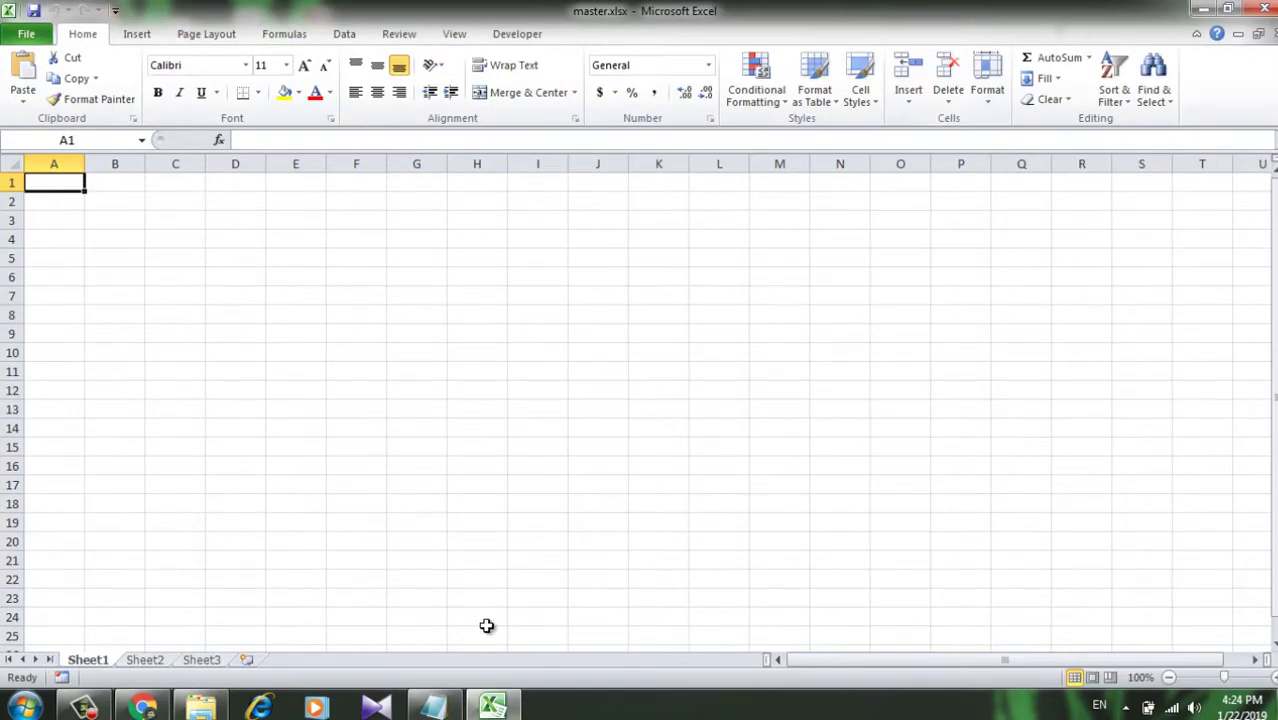
Copy all of the CopySheets1 macro code from Notepad, then minimize Notepad.
click(441, 708)
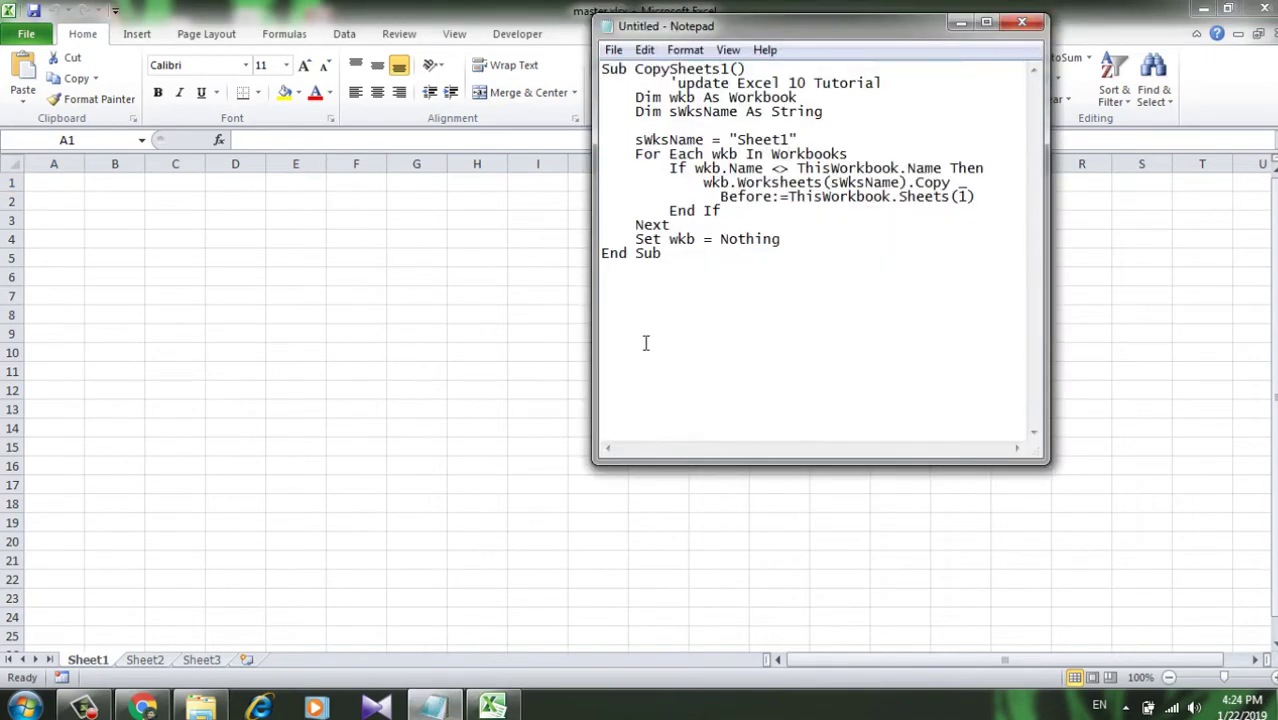
drag(661, 254, 604, 70)
right_click(618, 75)
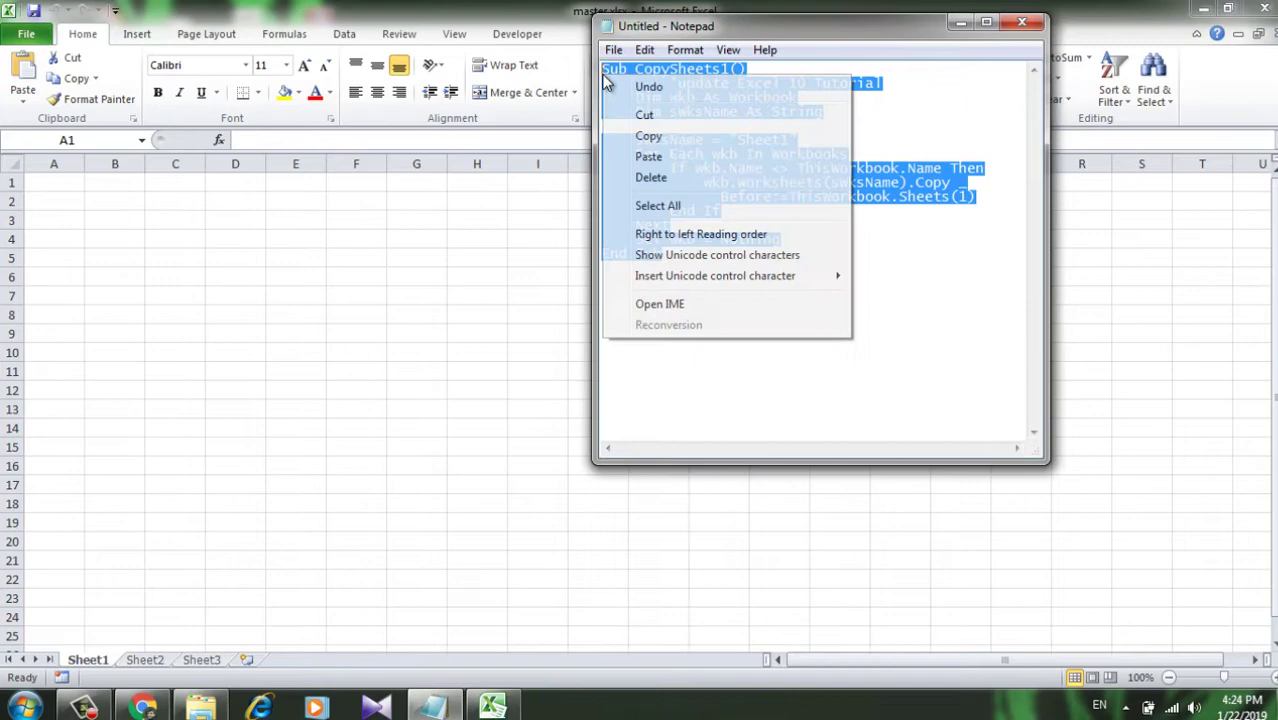
click(645, 134)
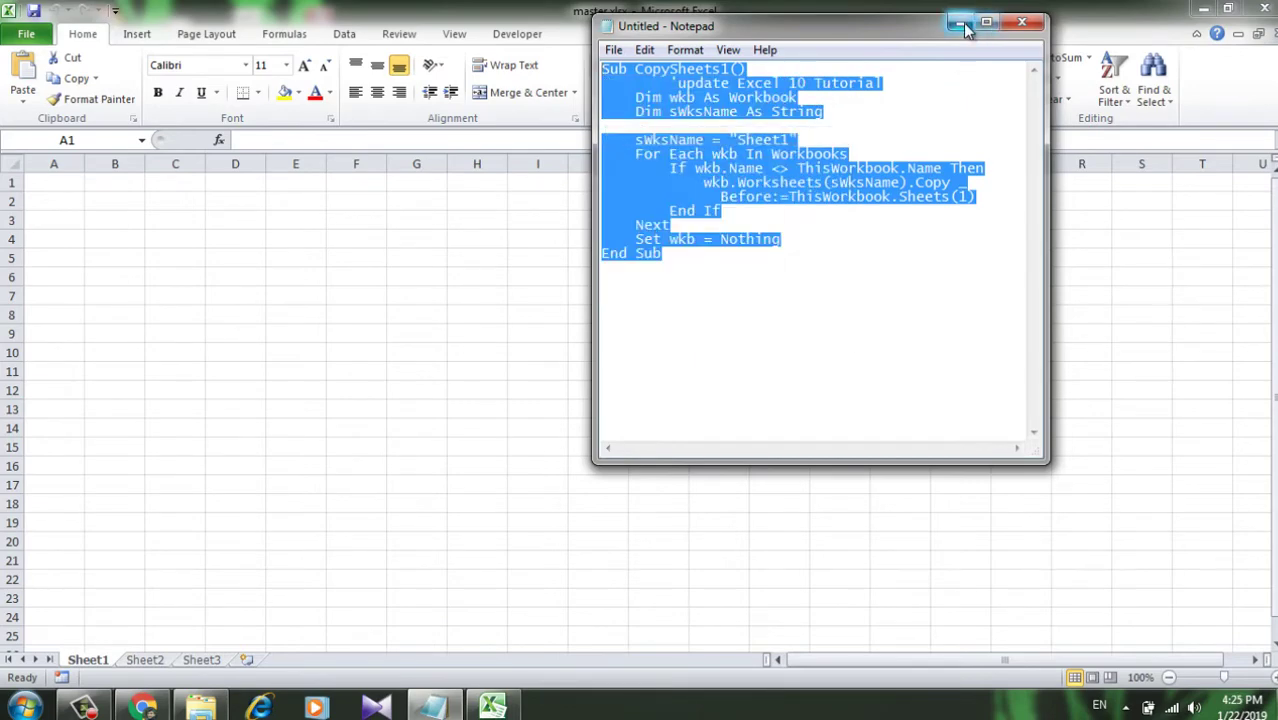
click(962, 24)
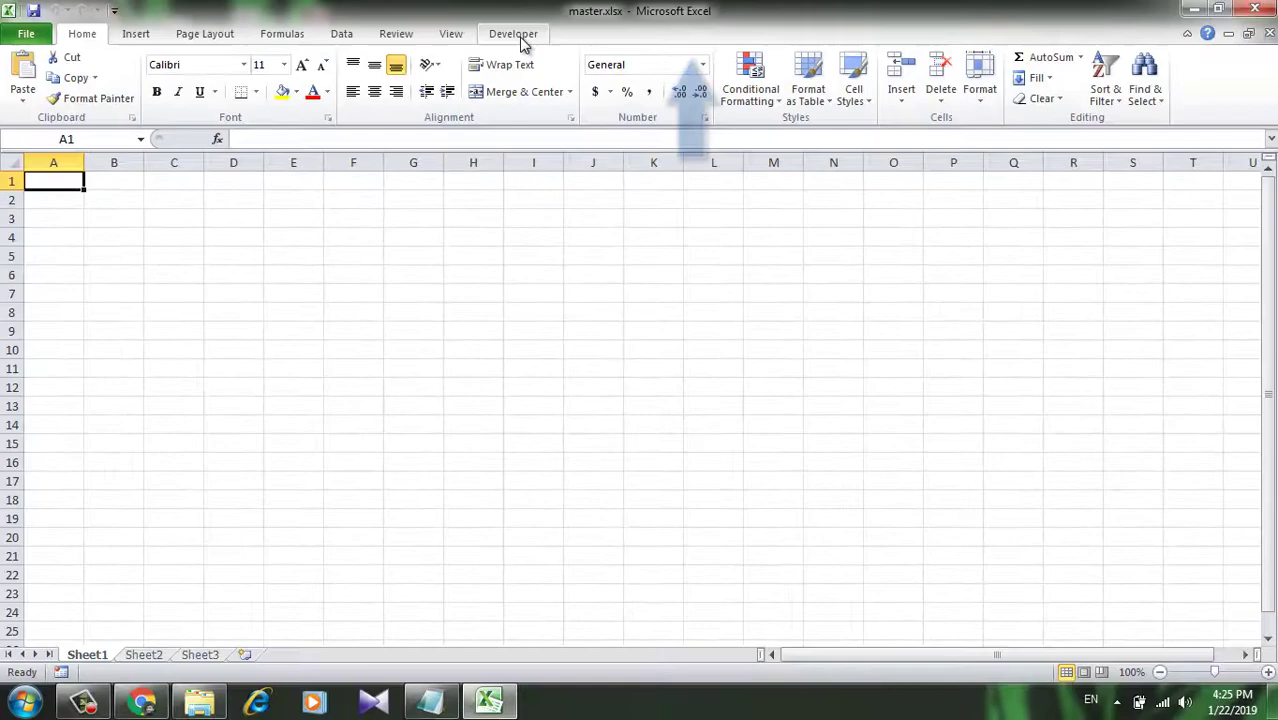
From Developer > Visual Basic, insert Module1 in master.xlsx and paste the CopySheets1 code.
click(517, 36)
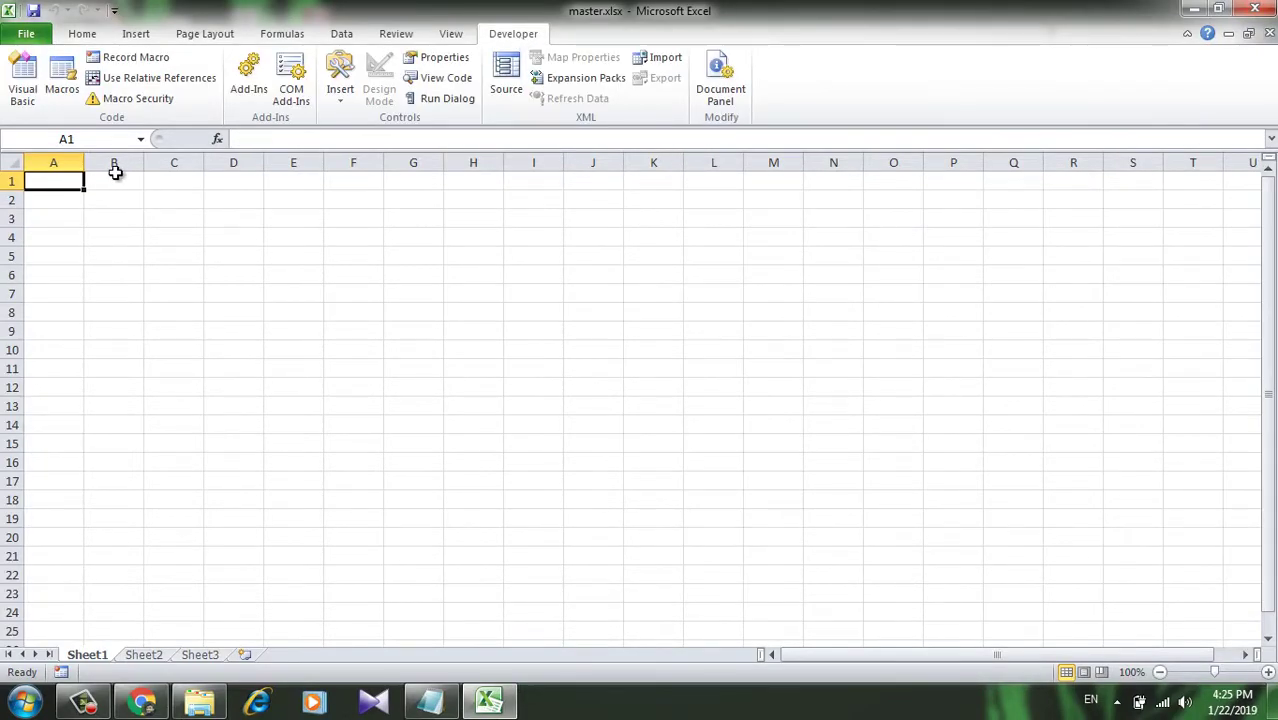
click(31, 92)
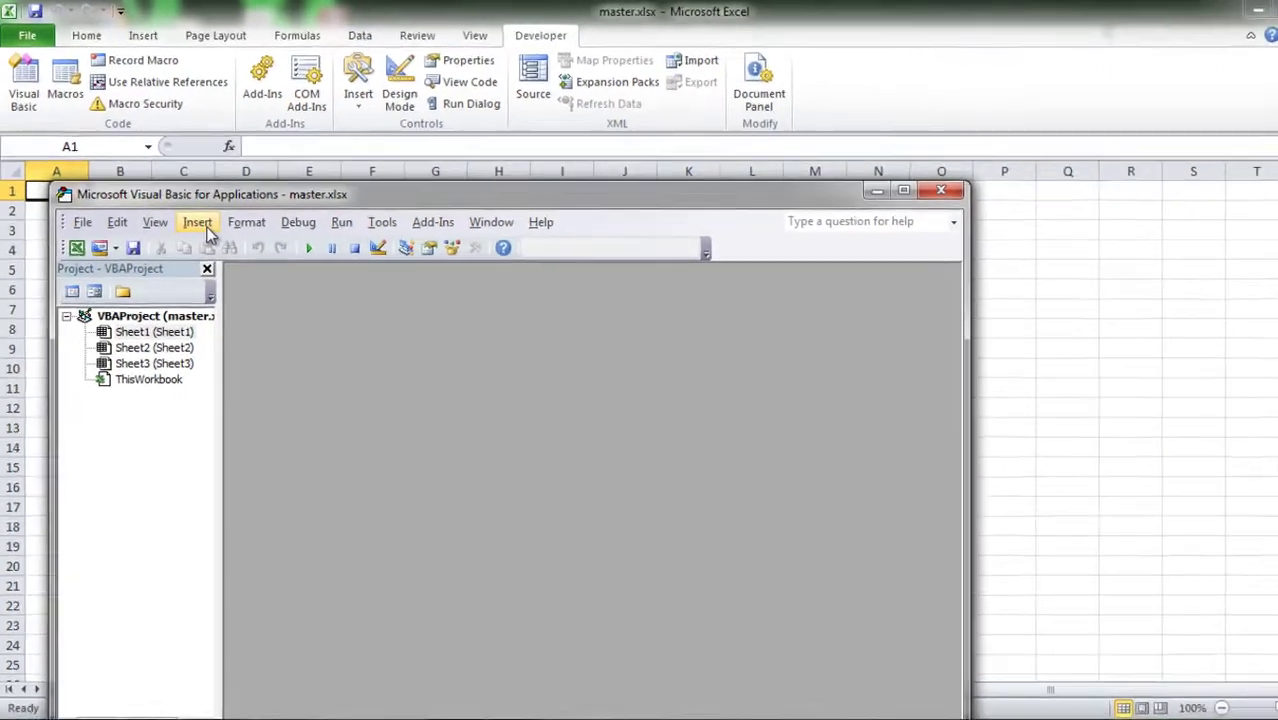
click(205, 224)
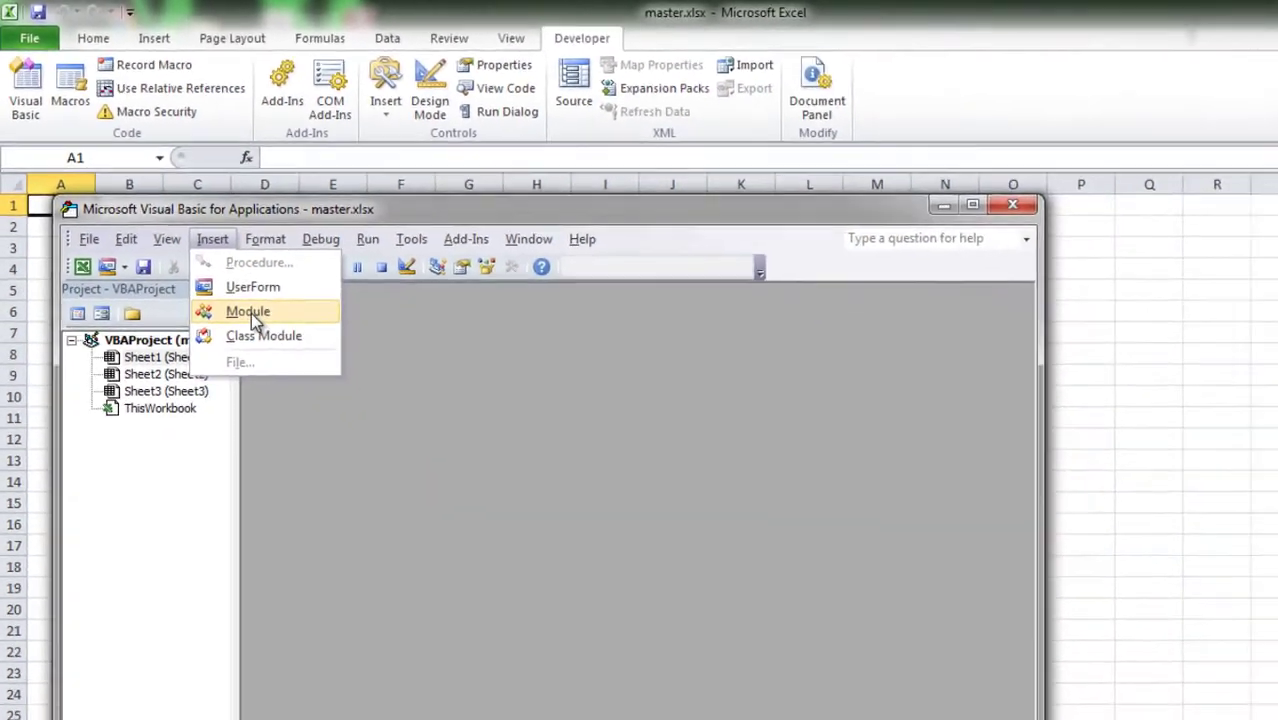
click(339, 423)
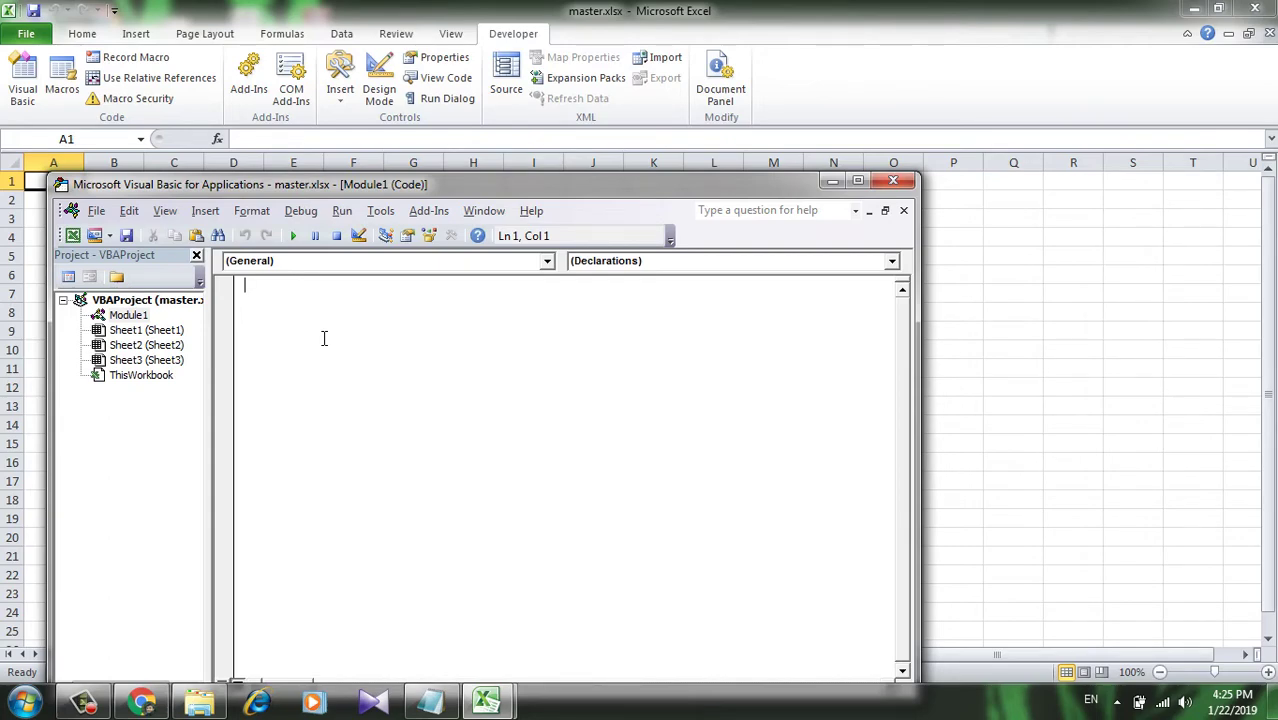
key(ctrl+v)
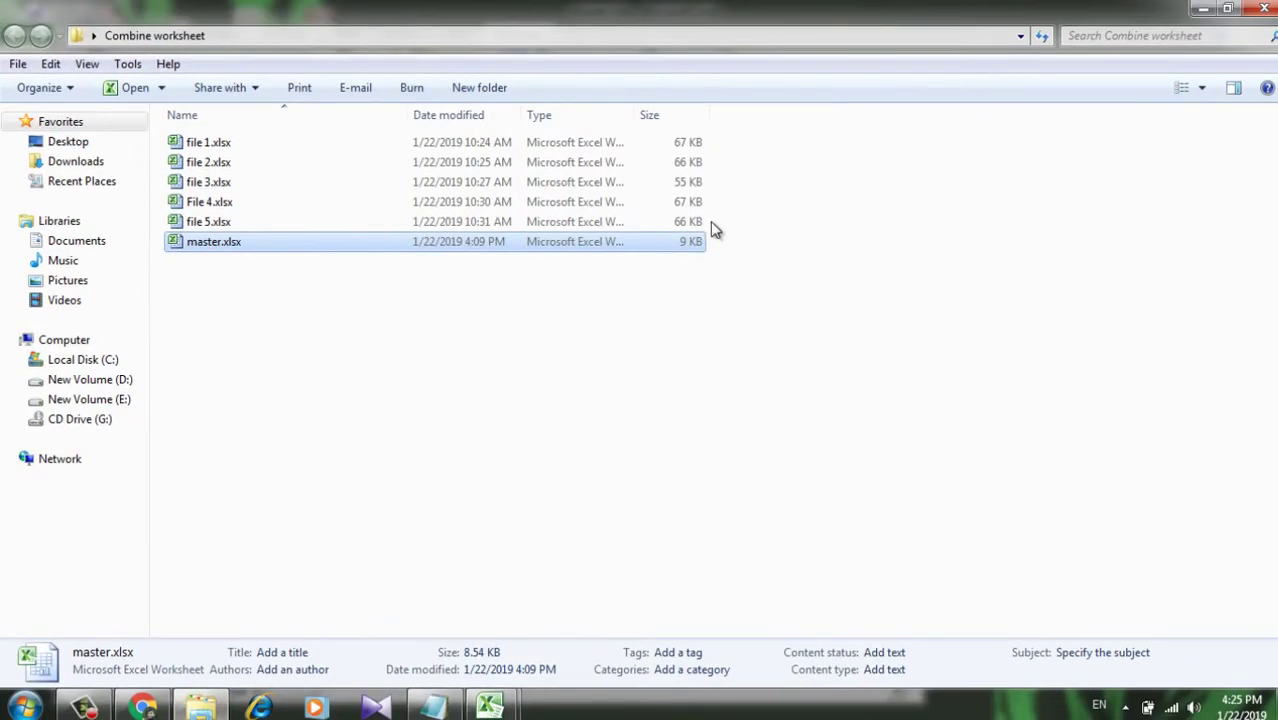
Select file 1 through file 5 in the Combine worksheet folder and open them.
drag(712, 228, 612, 140)
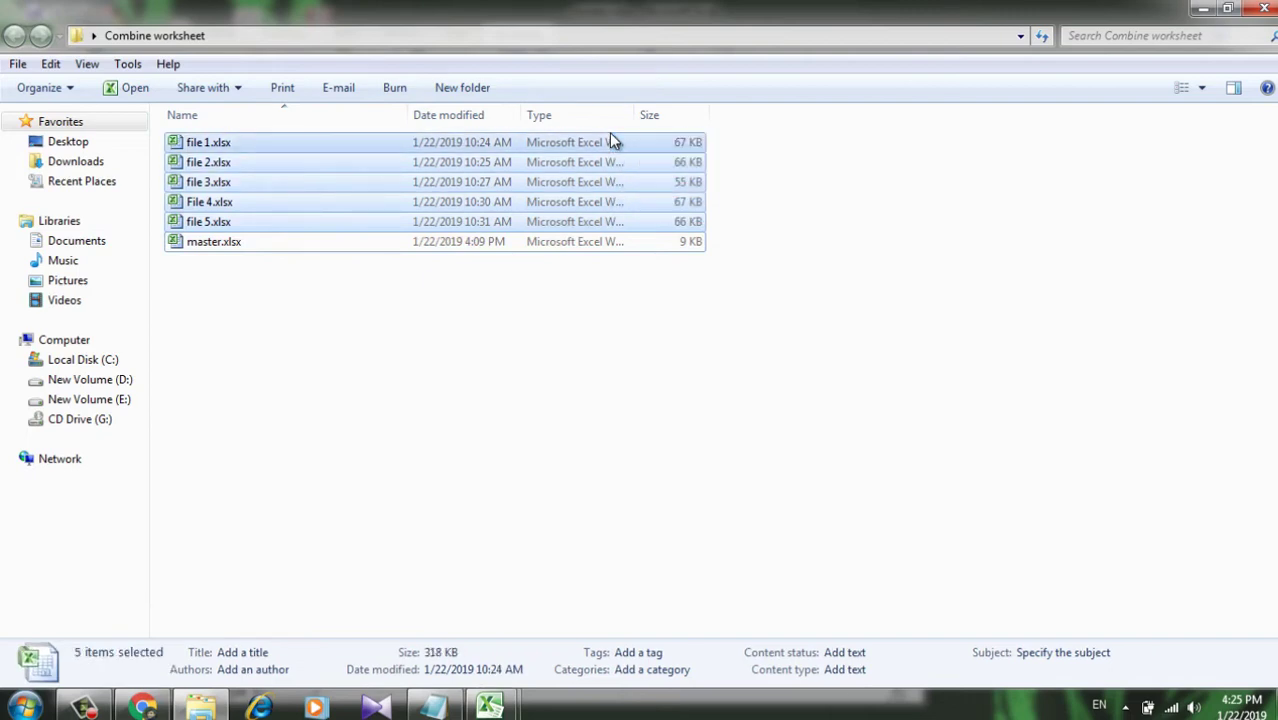
right_click(612, 140)
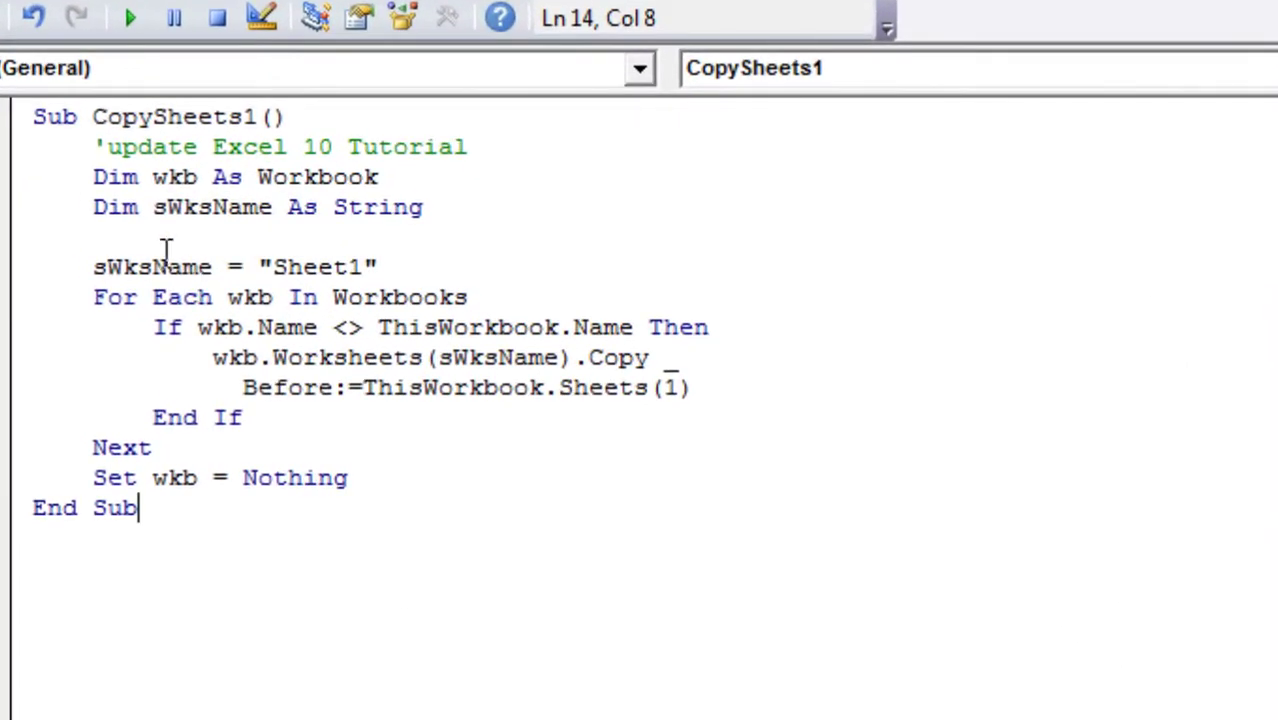
Select 'Sheet1' in the CopySheets1 code, run the macro, and close the VBA editor.
click(281, 260)
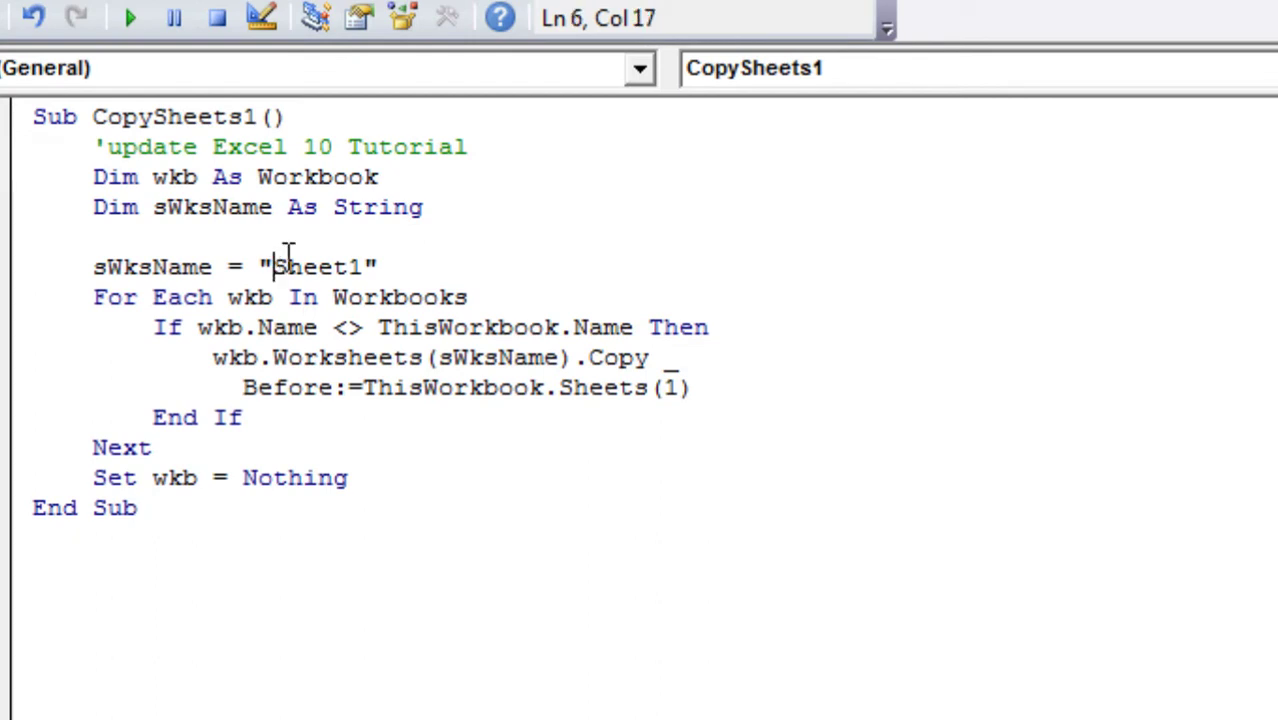
mouse_move(287, 252)
mouse_down()
mouse_move(354, 262)
mouse_move(277, 266)
mouse_up()
click(360, 258)
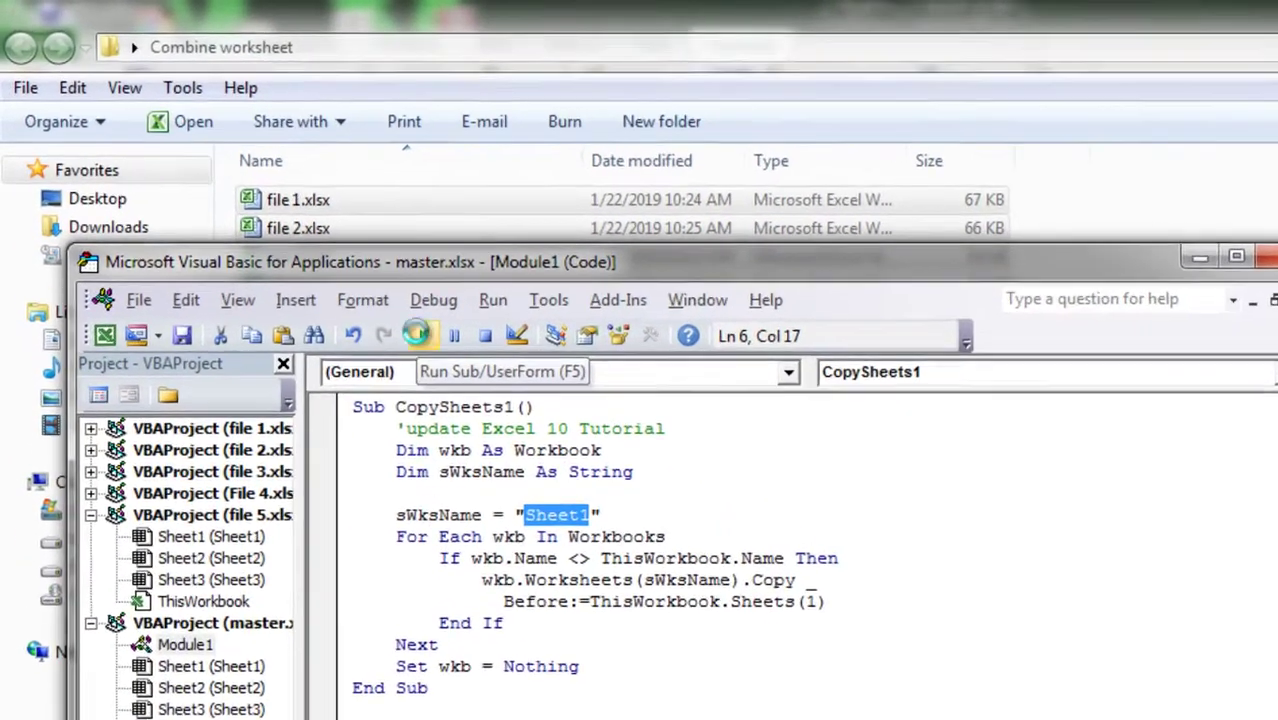
click(294, 235)
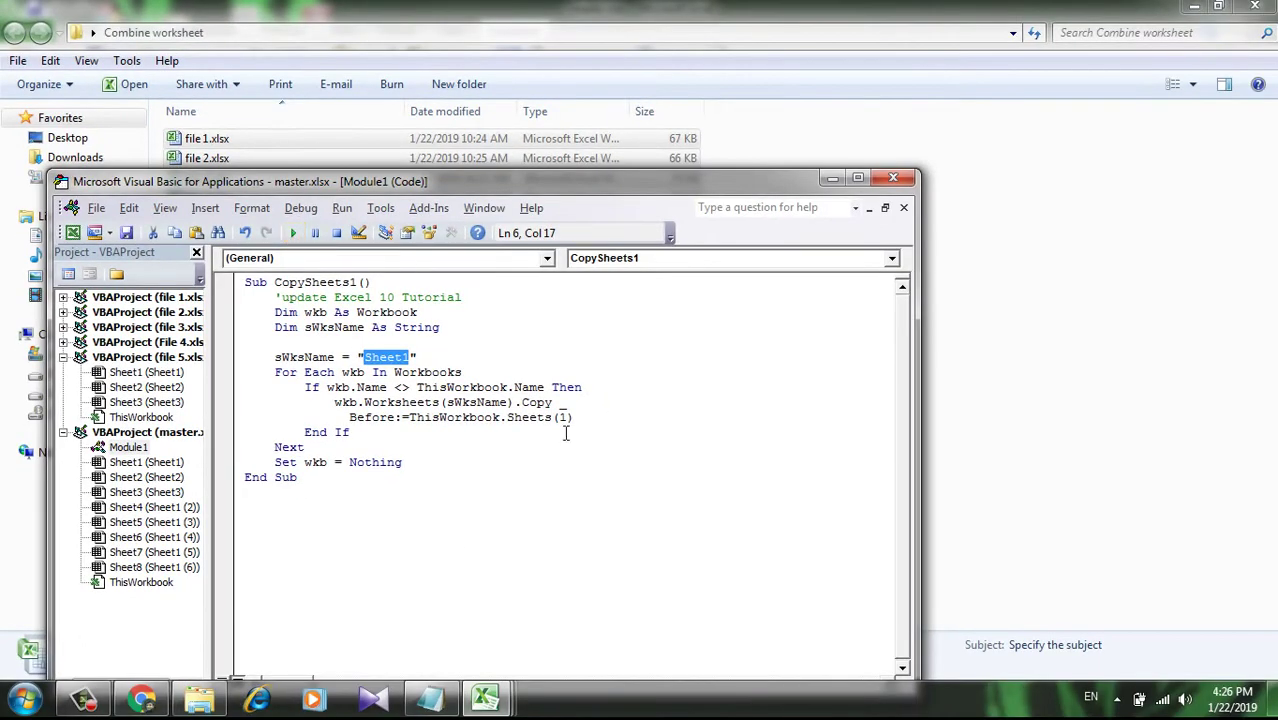
click(900, 179)
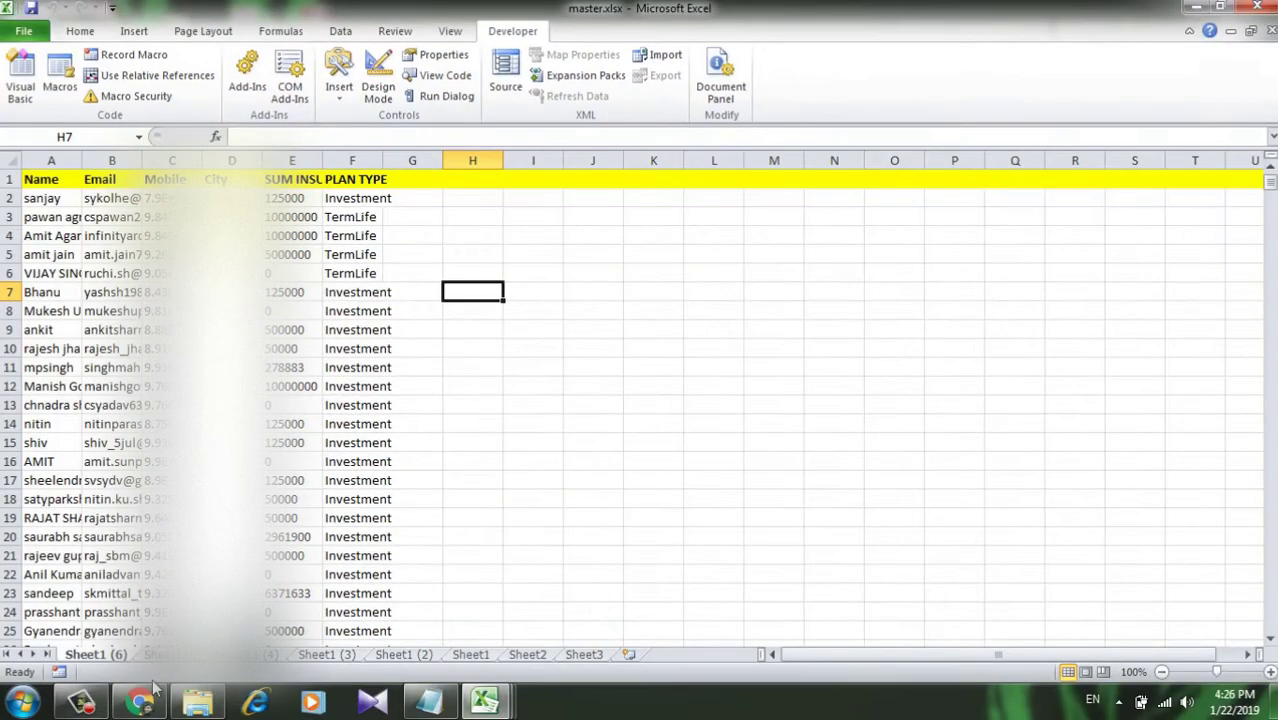
Review tabs Sheet1 (6) through Sheet1 (2) and Sheet1, then preview the other open workbooks.
click(160, 660)
click(245, 660)
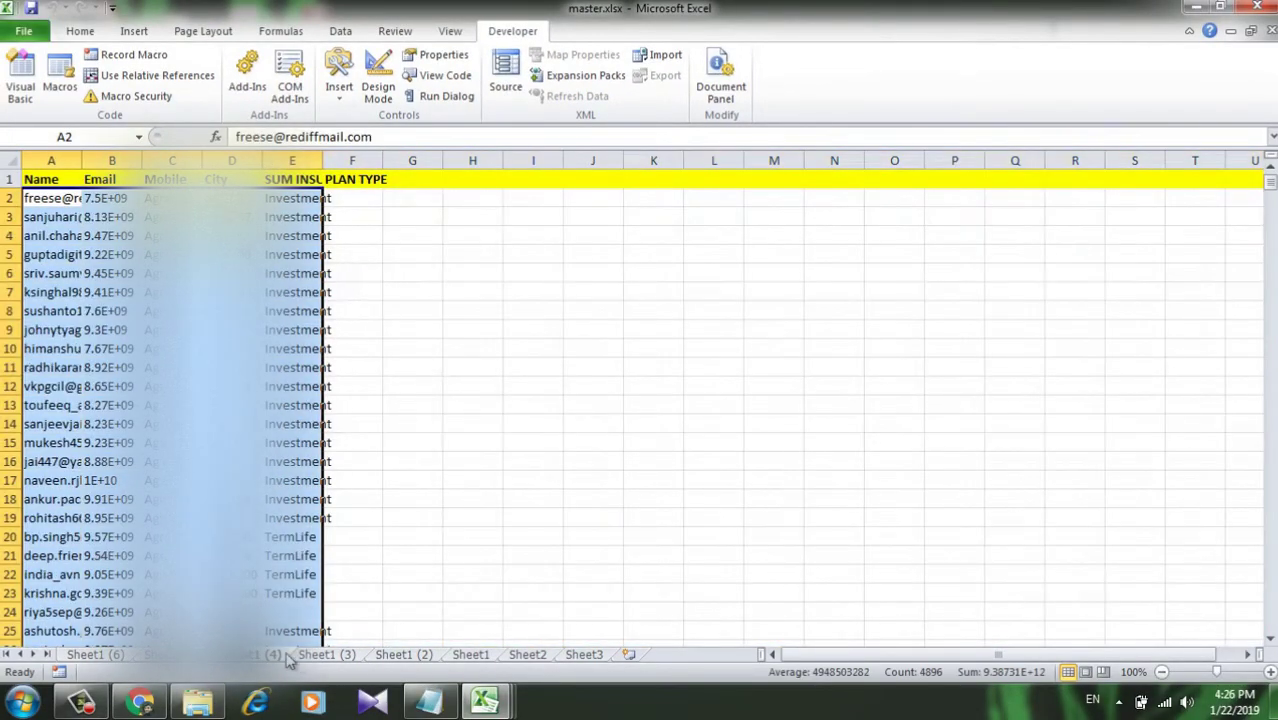
click(320, 656)
click(402, 655)
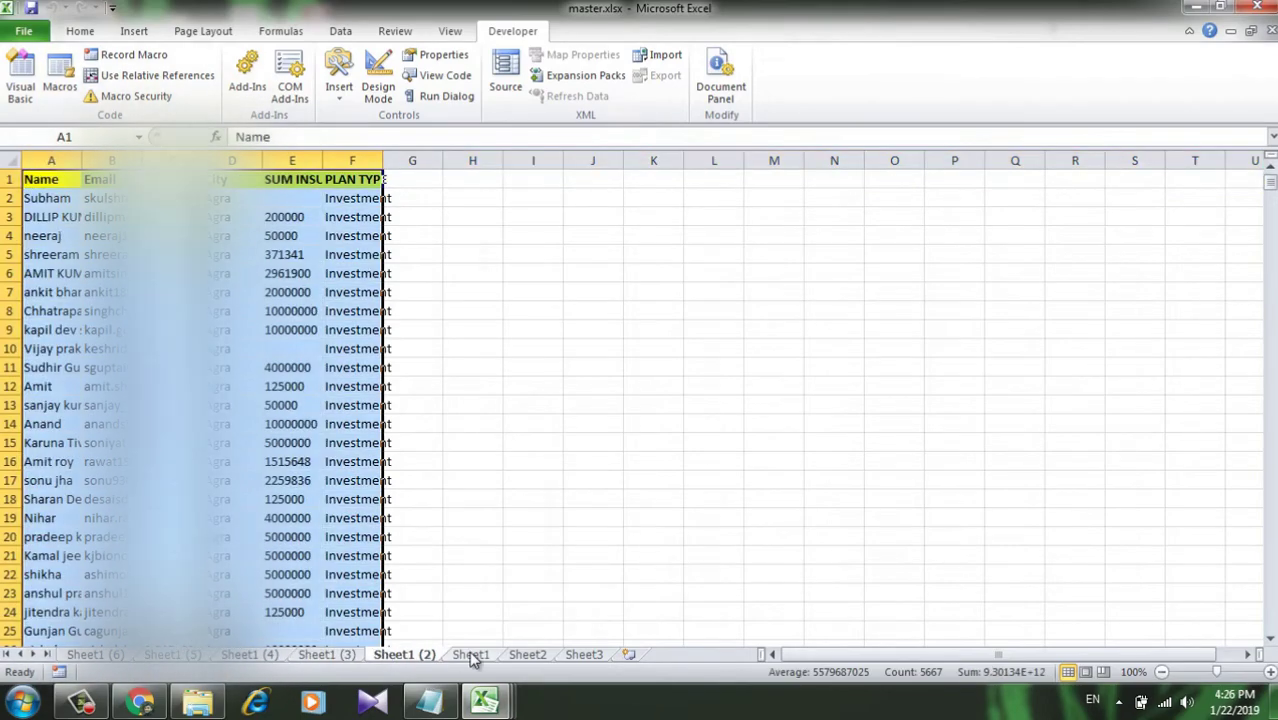
click(471, 655)
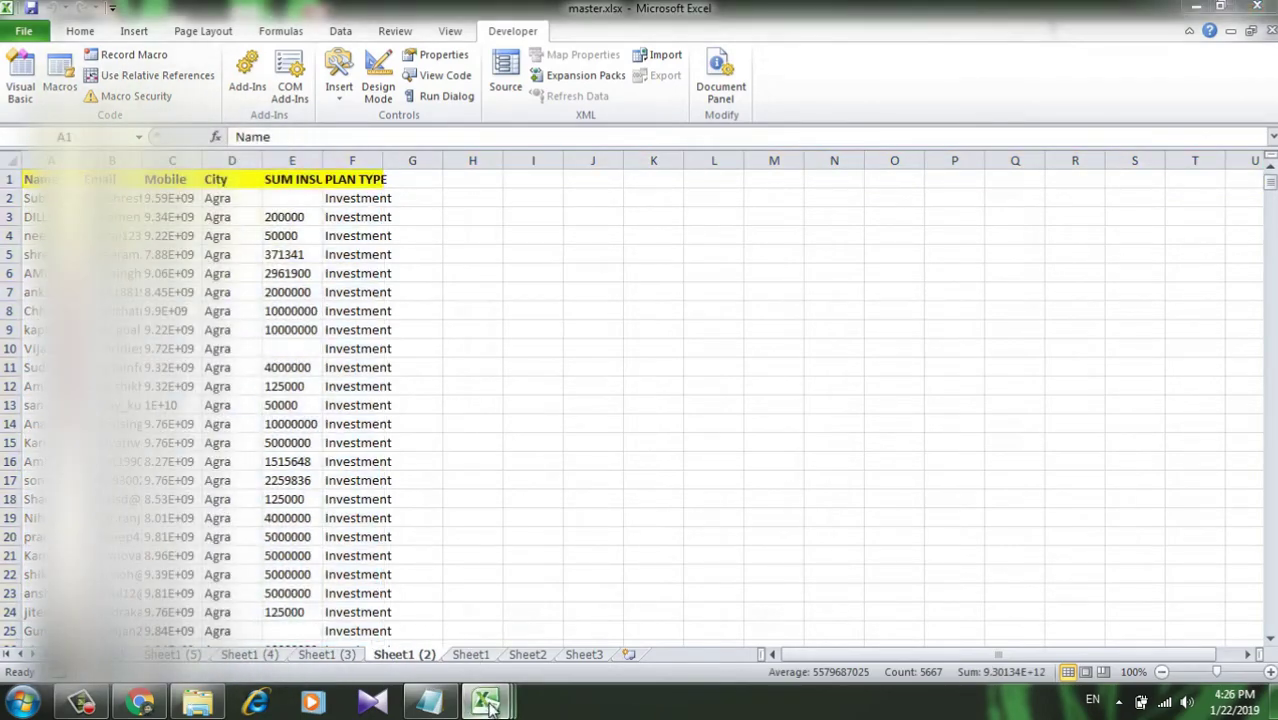
mouse_move(487, 705)
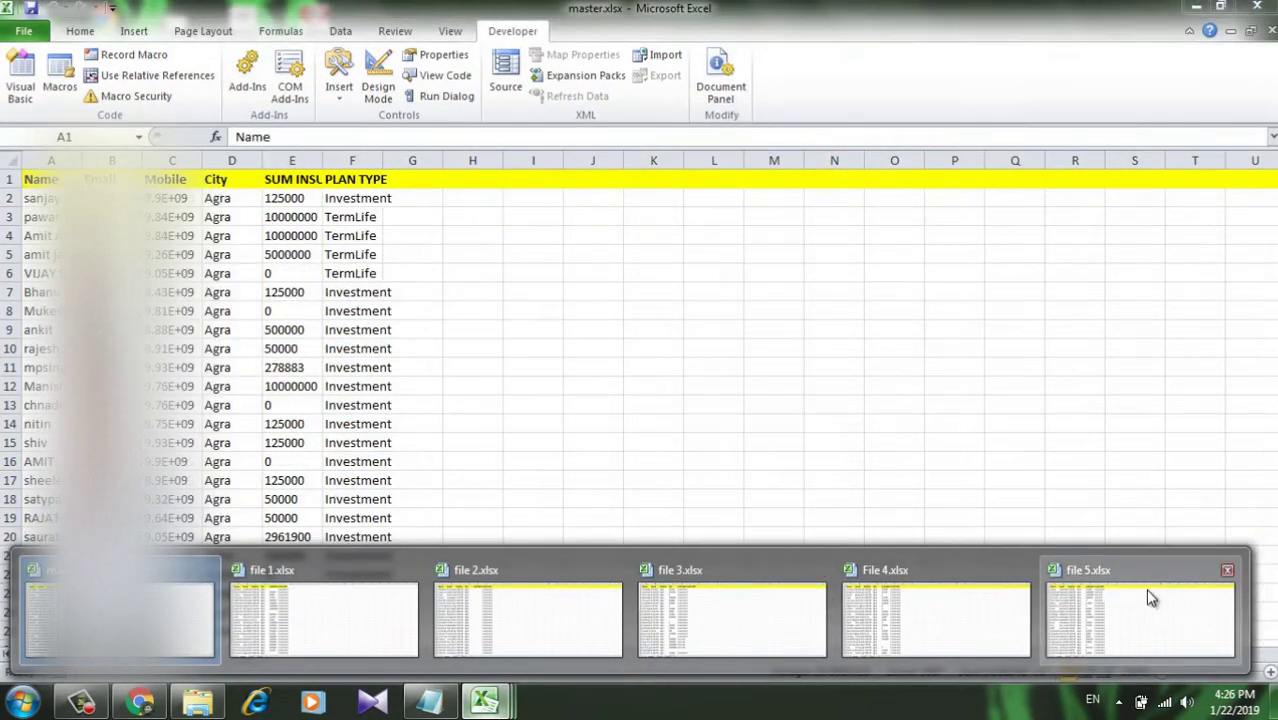